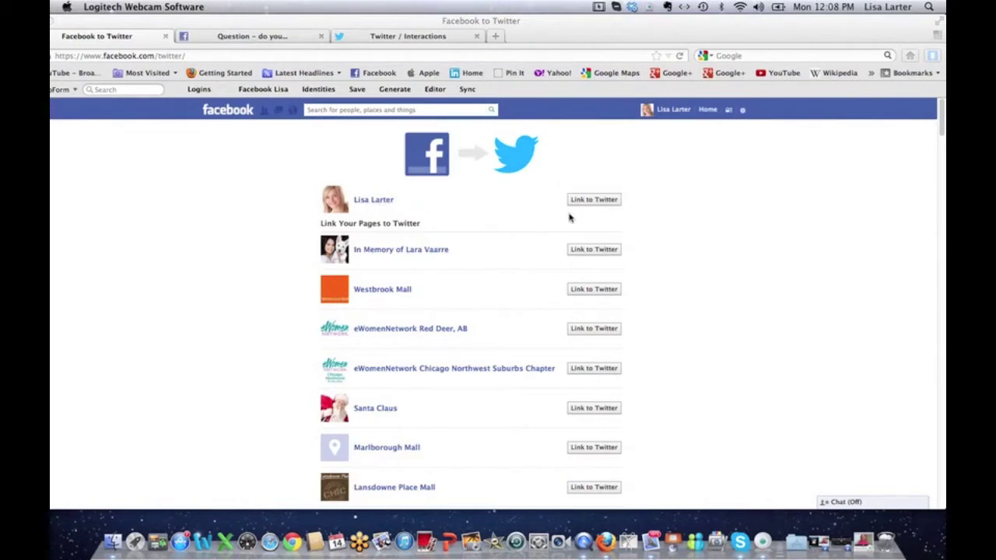
# - Link the owner's Page listed just above Parlez Wireless to Twitter and authorize Facebook to use the Twitter account
pyautogui.scroll(-5, 494, 304)
pyautogui.scroll(5, 493, 304)
pyautogui.scroll(-10, 689, 327)
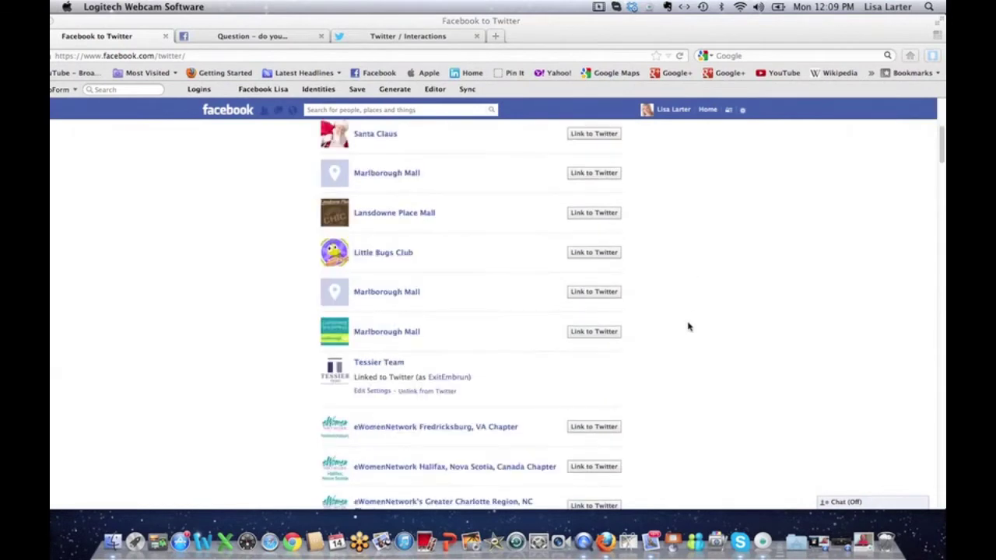
pyautogui.scroll(-15, 689, 327)
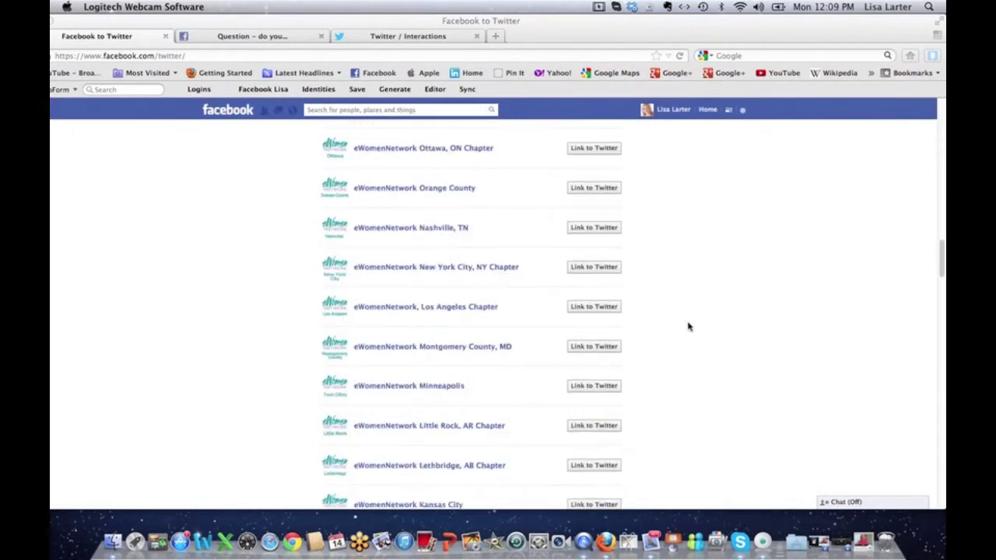
pyautogui.scroll(-15, 688, 327)
pyautogui.scroll(-15, 689, 327)
pyautogui.scroll(-5, 689, 326)
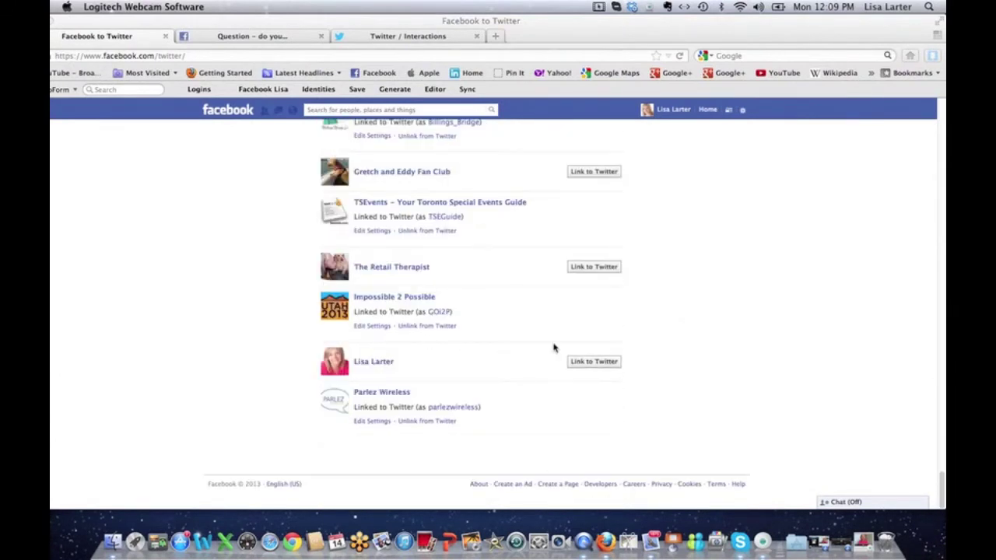
pyautogui.click(610, 367)
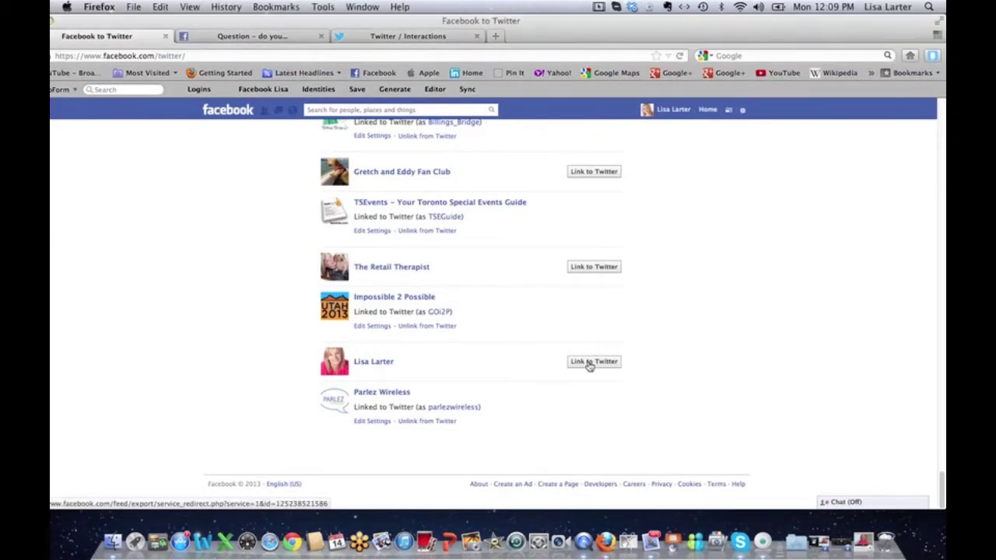
pyautogui.click(592, 362)
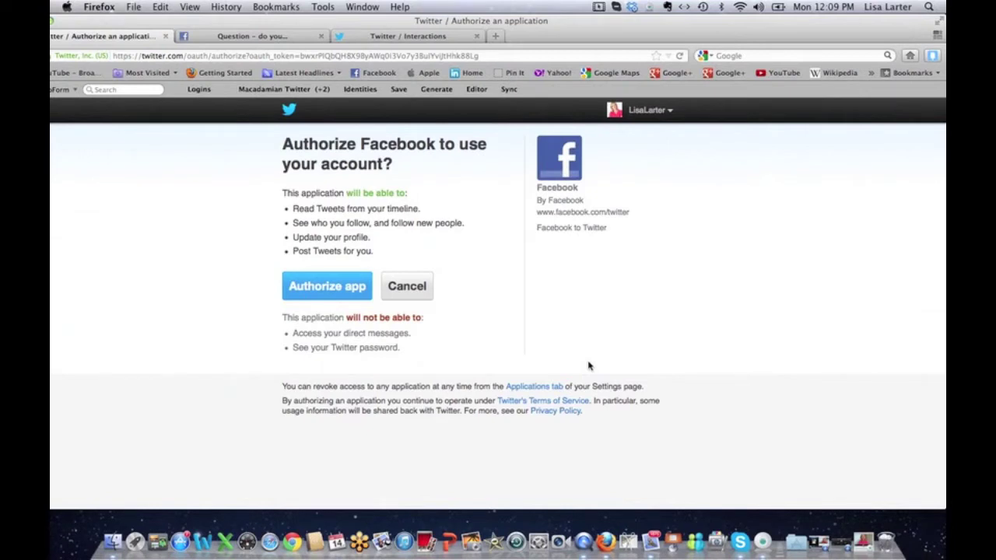
pyautogui.click(327, 288)
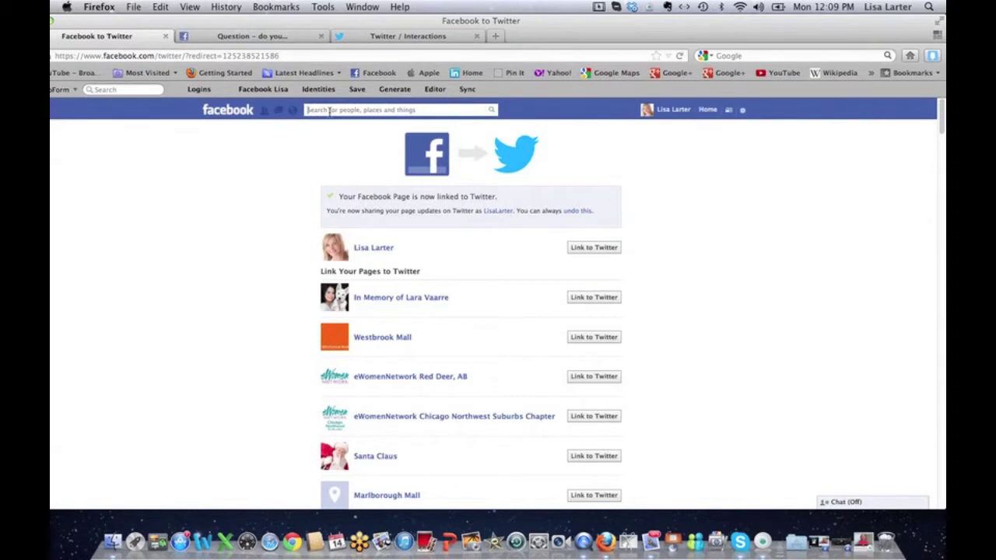
# - Search Facebook for the owner's business Page by first name and open it
pyautogui.write('lisa')
pyautogui.click(364, 145)
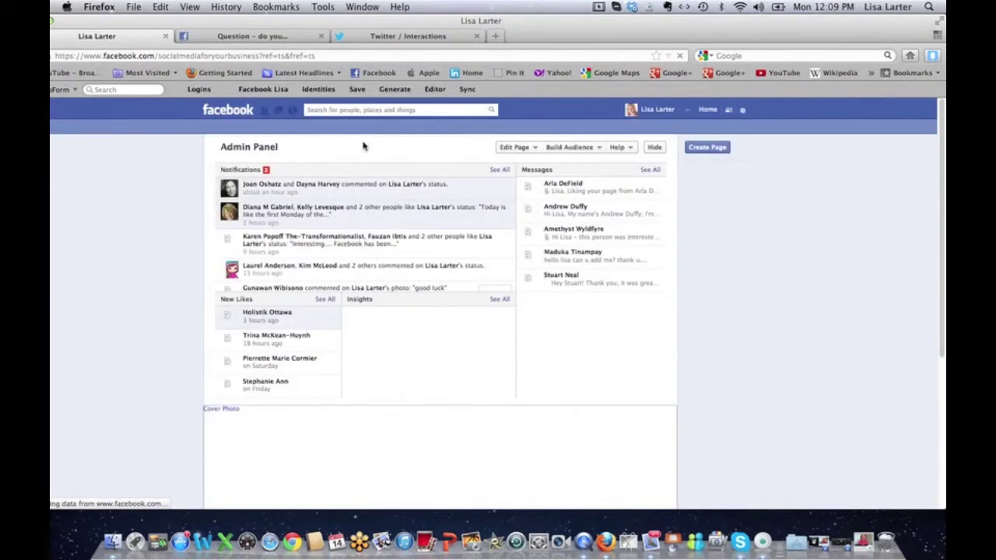
# - Publish the status update "Demo of how to link Facebook to Twitter" on the Page
pyautogui.scroll(-1, 194, 267)
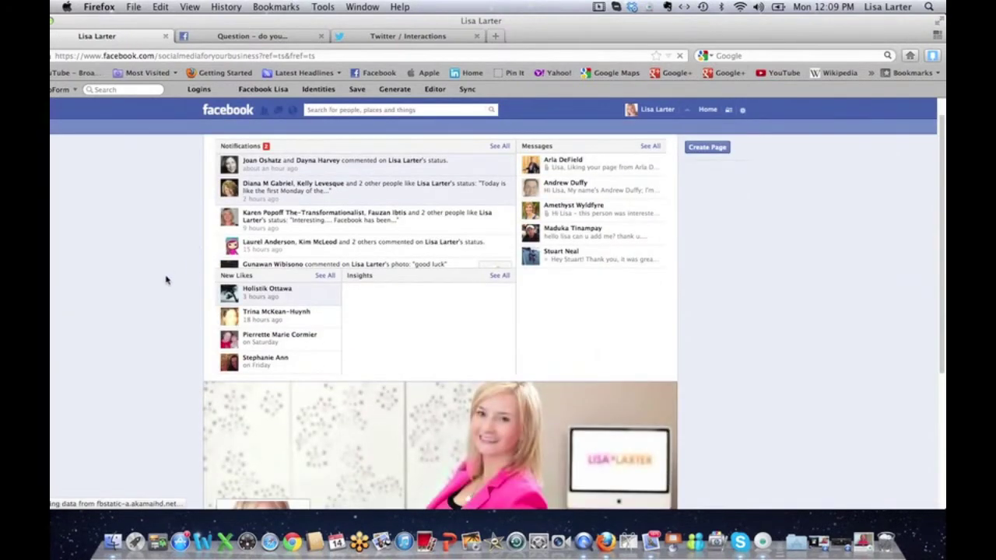
pyautogui.scroll(-5, 165, 280)
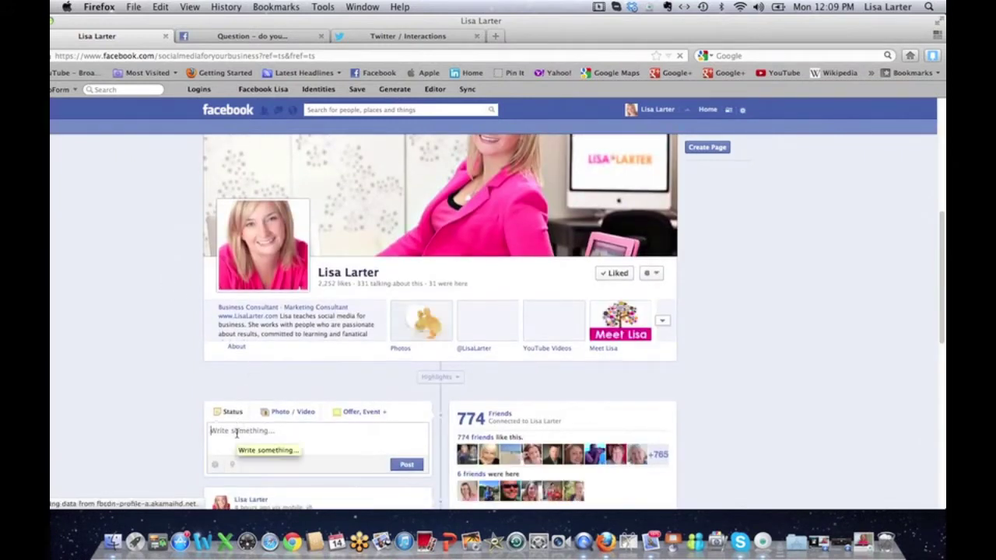
pyautogui.click(236, 433)
pyautogui.write('De')
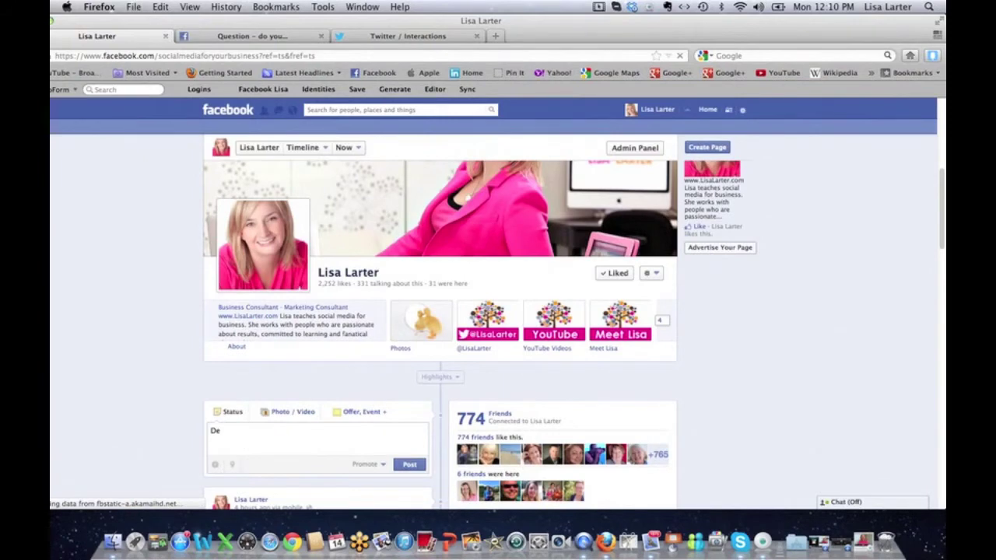
pyautogui.scroll(-10, 237, 432)
pyautogui.scroll(-8, 237, 430)
pyautogui.scroll(15, 249, 403)
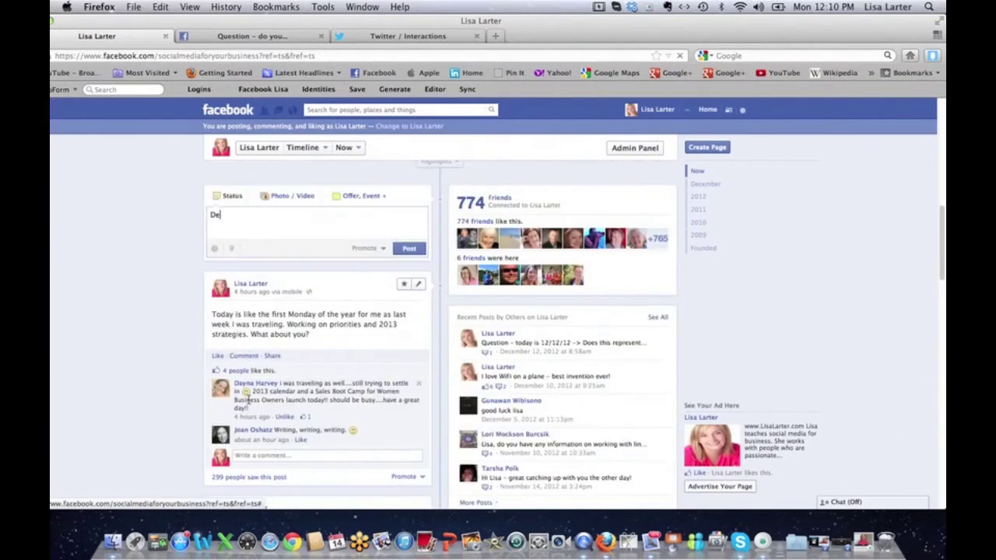
pyautogui.scroll(2, 247, 401)
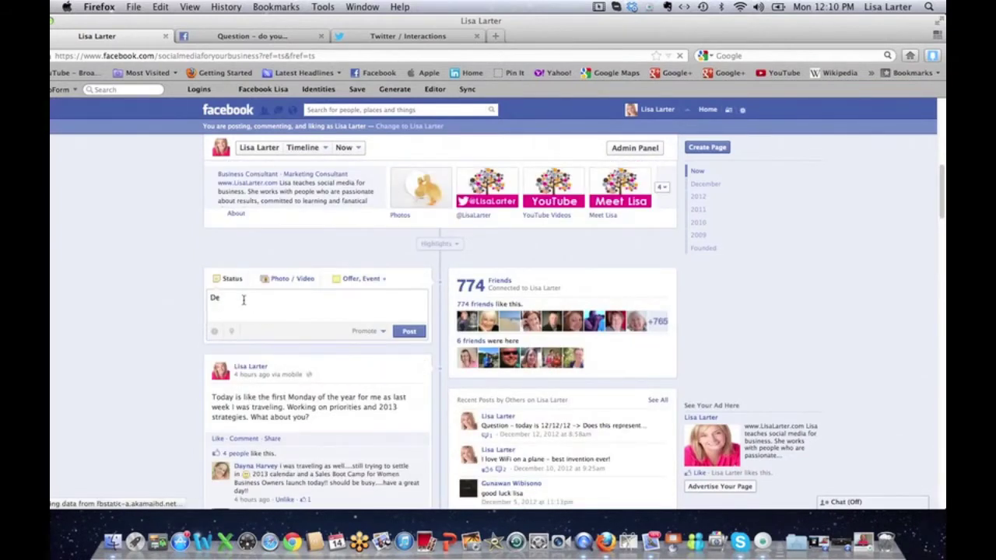
pyautogui.write('mo of how to link ')
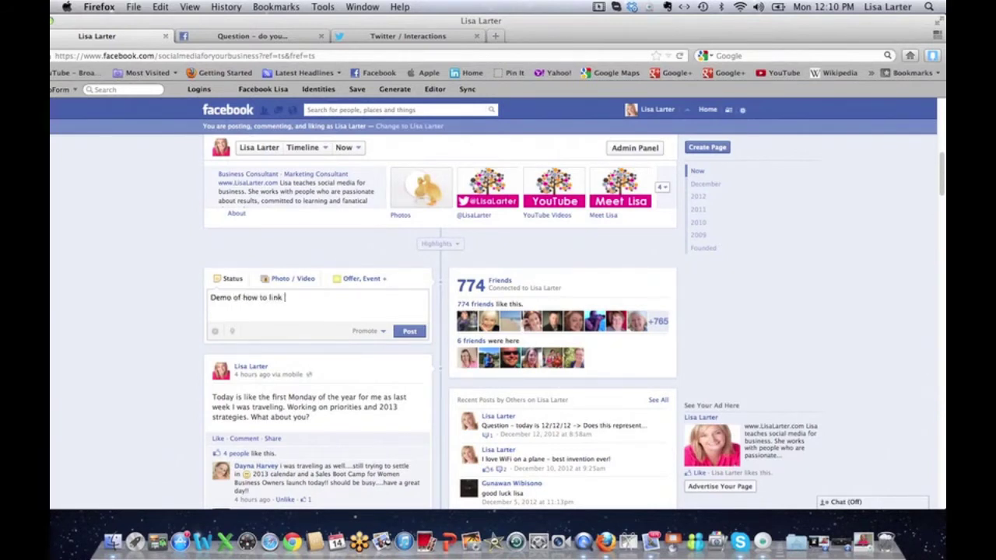
pyautogui.write('Facebook to Twitter')
pyautogui.click(410, 333)
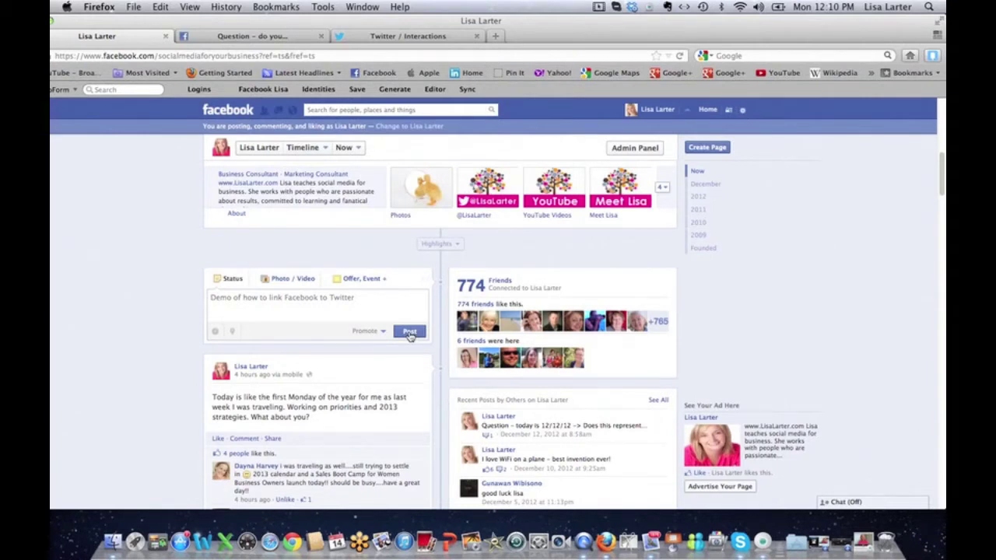
# - Switch to Twitter and look through the account's own tweets, from the demo post back to the question about linking Facebook accounts
pyautogui.click(454, 39)
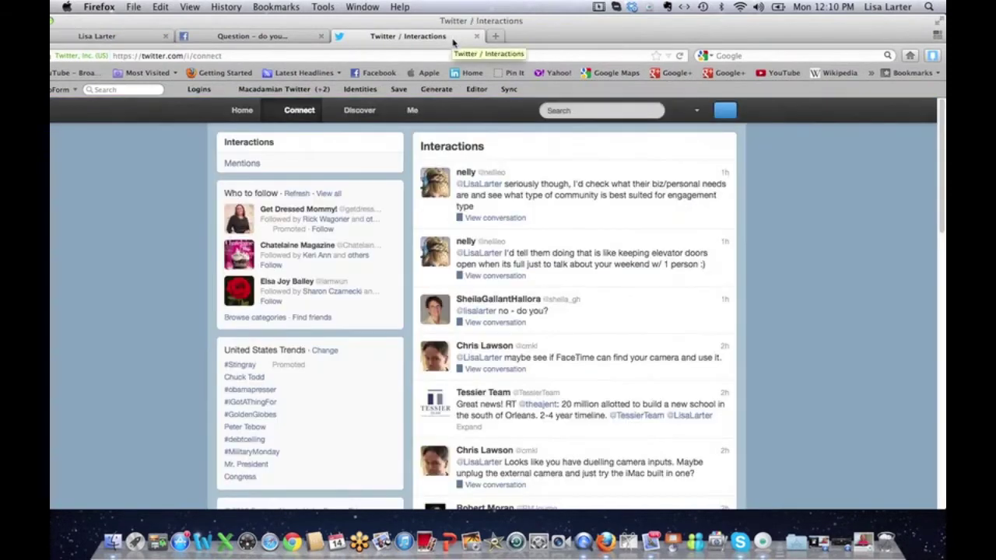
pyautogui.click(398, 116)
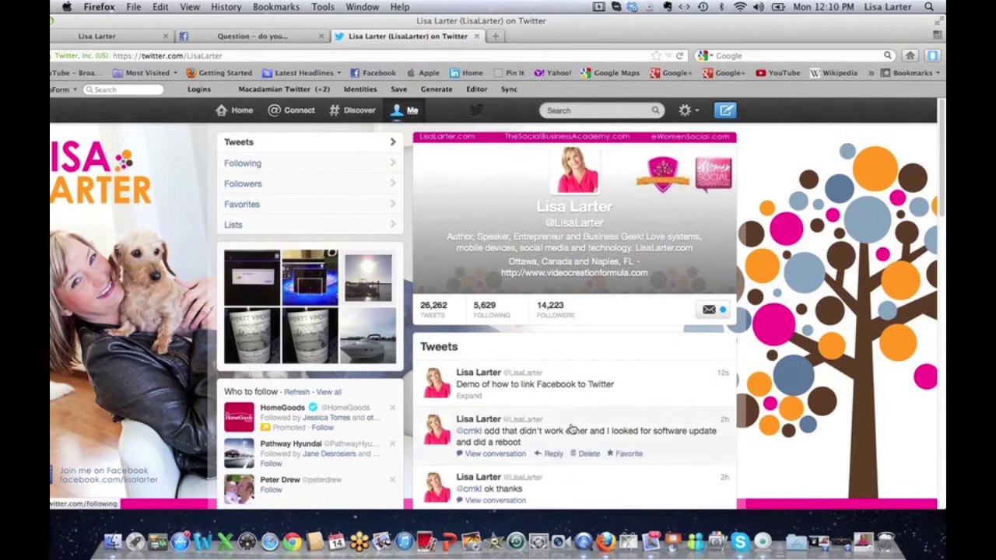
pyautogui.scroll(-3, 571, 427)
pyautogui.scroll(-2, 572, 428)
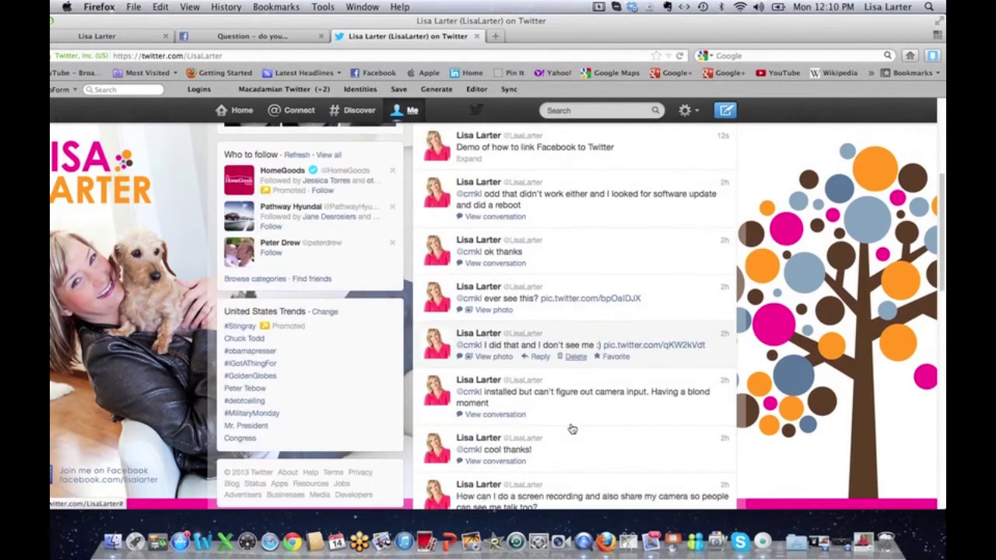
pyautogui.scroll(-3, 572, 428)
pyautogui.scroll(-3, 572, 428)
pyautogui.scroll(-3, 572, 428)
pyautogui.scroll(-3, 572, 428)
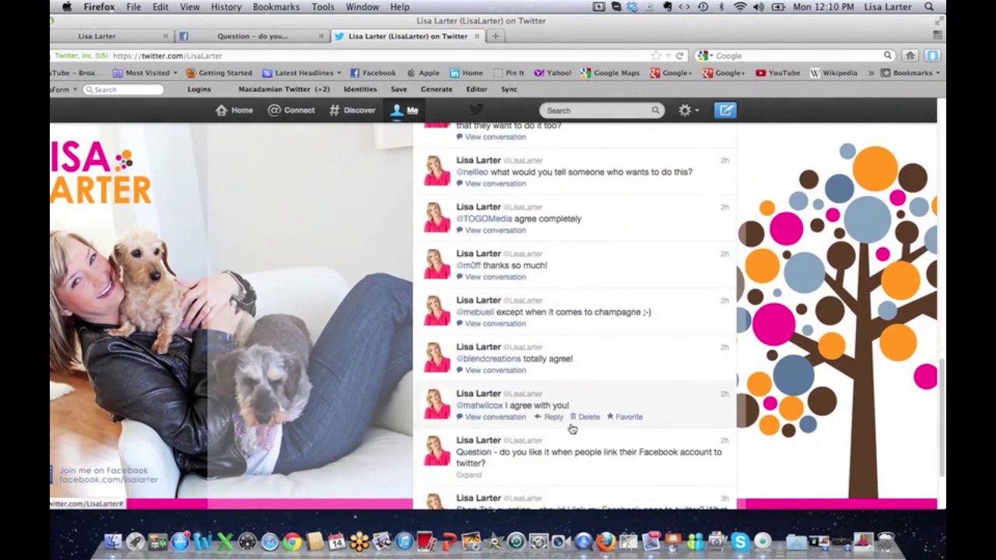
pyautogui.scroll(-1, 572, 429)
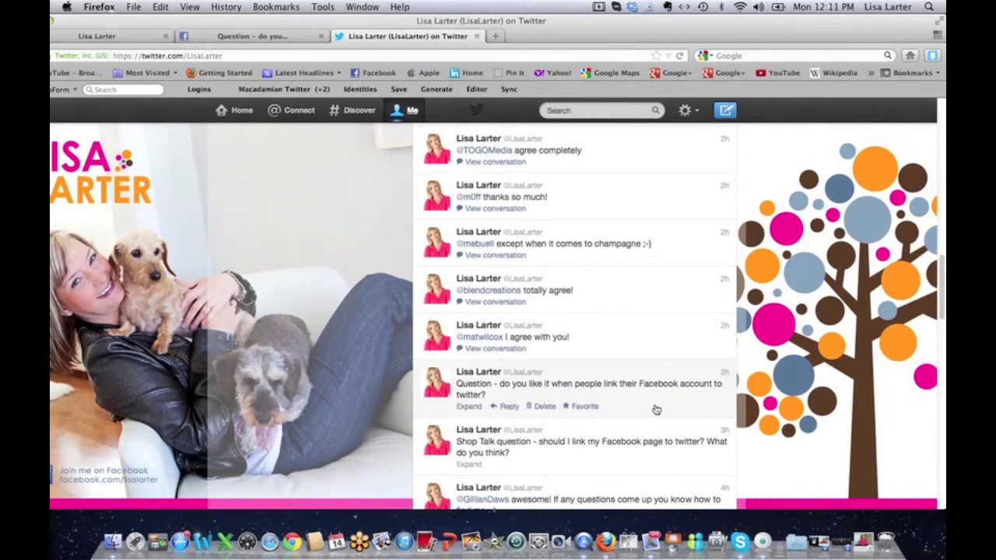
# - Open the Twitter interactions and read the replies to the question about linking a Facebook account to Twitter
pyautogui.click(297, 117)
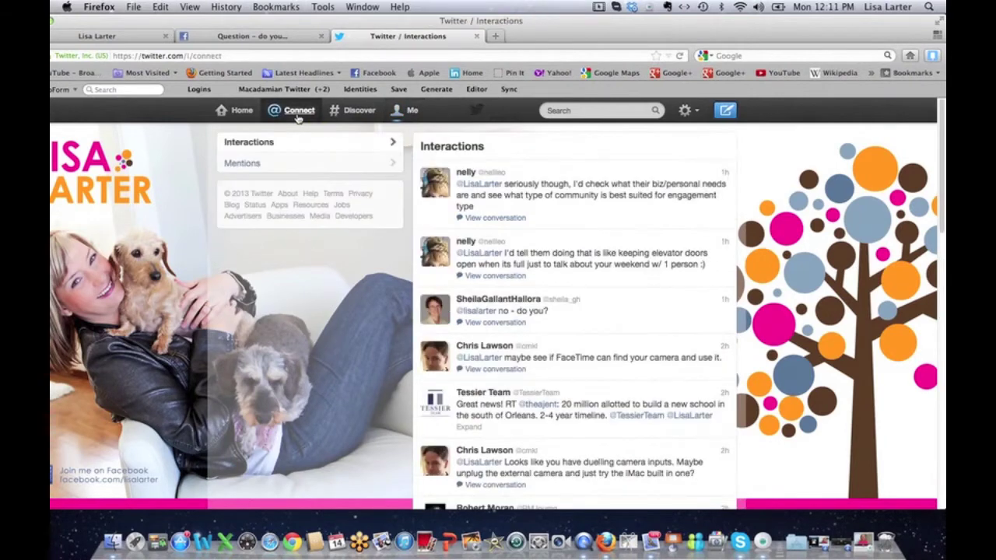
pyautogui.scroll(-5, 707, 225)
pyautogui.scroll(-8, 707, 224)
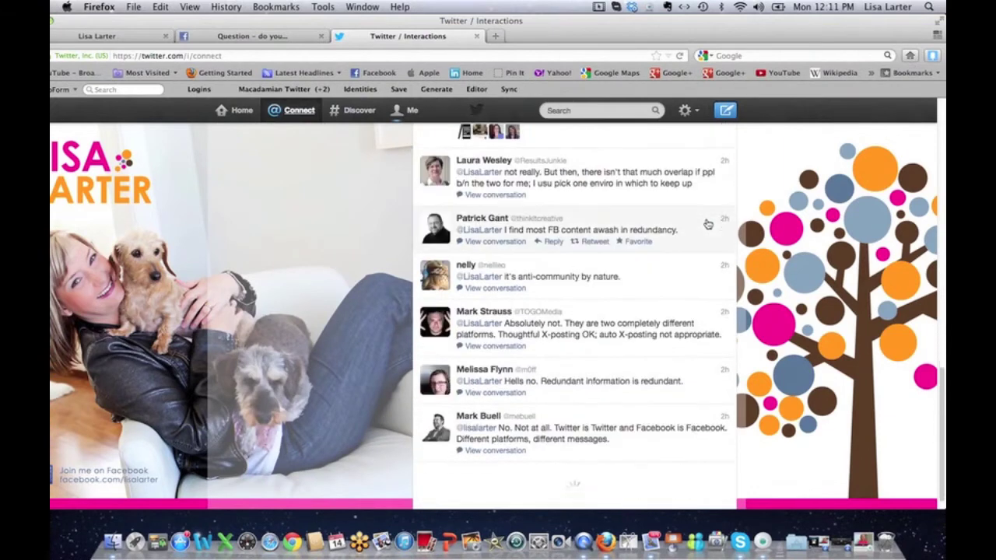
pyautogui.scroll(-1, 707, 224)
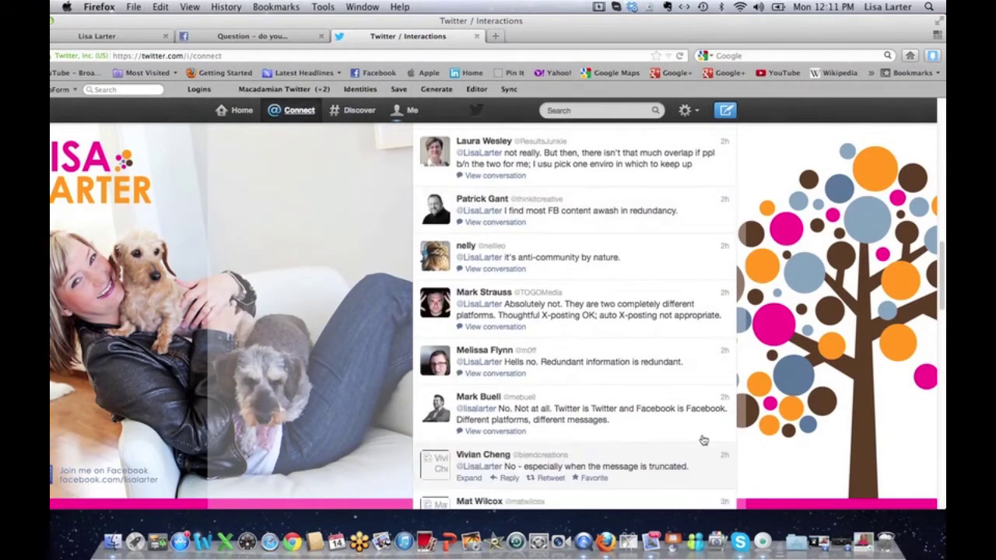
pyautogui.scroll(-2, 669, 412)
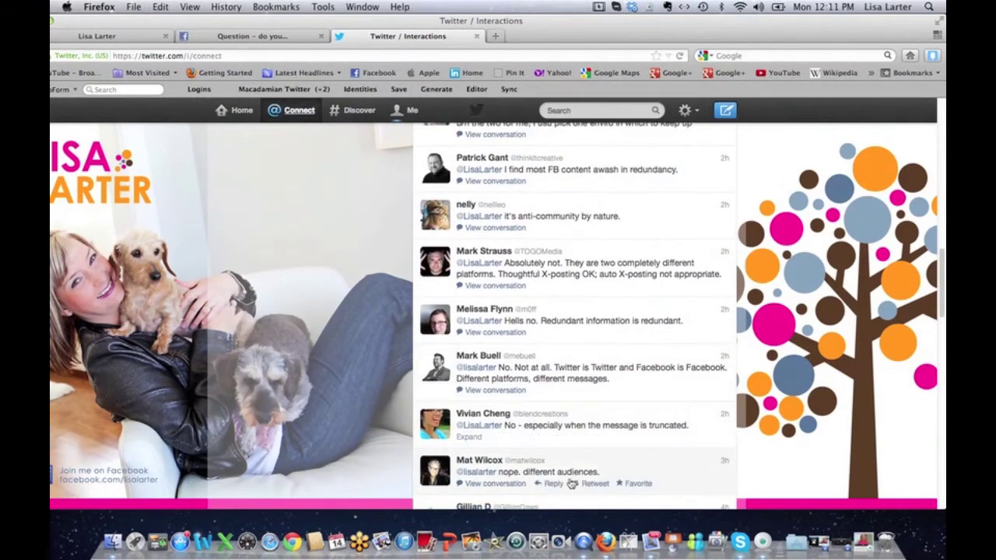
pyautogui.moveTo(537, 441)
pyautogui.moveTo(662, 386)
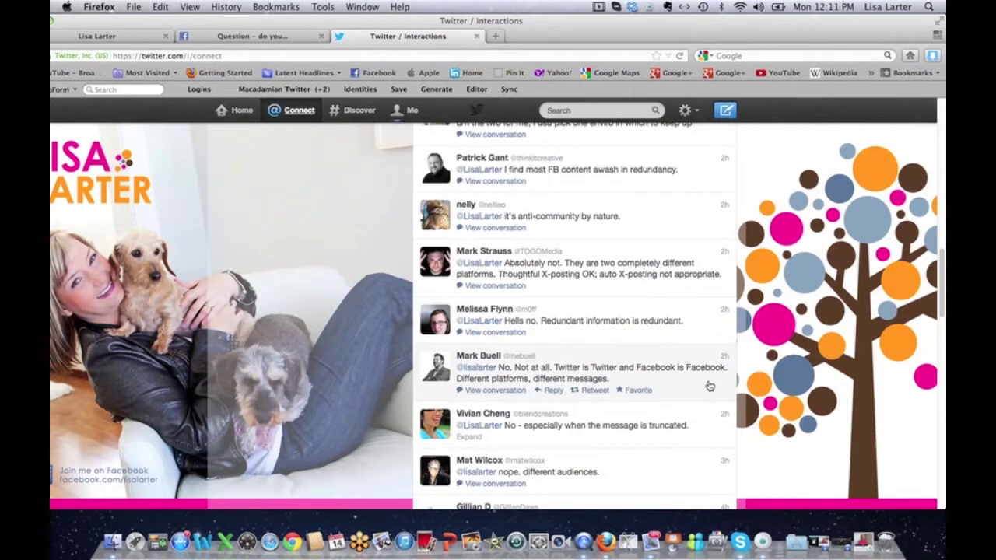
pyautogui.moveTo(708, 337)
pyautogui.moveTo(699, 291)
pyautogui.scroll(2, 697, 291)
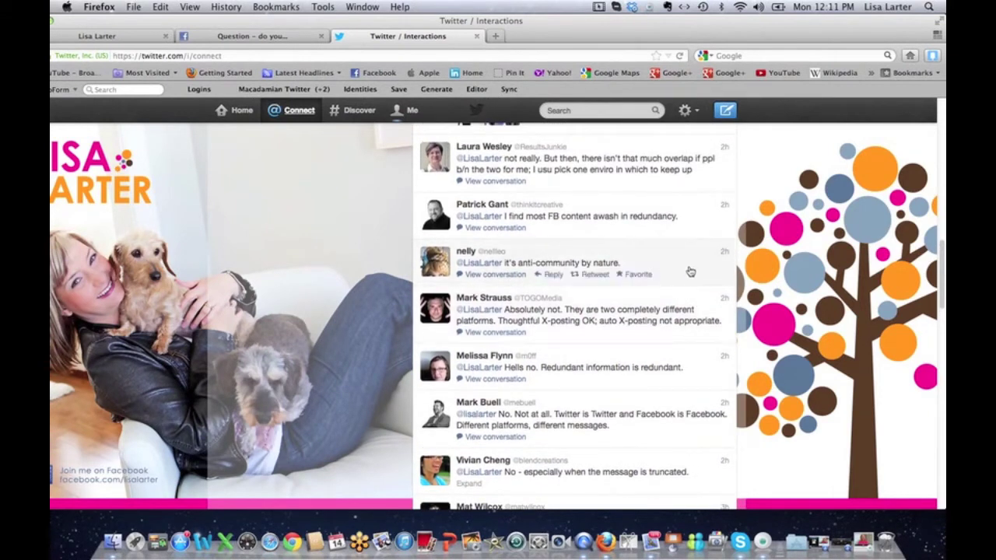
pyautogui.scroll(2, 690, 272)
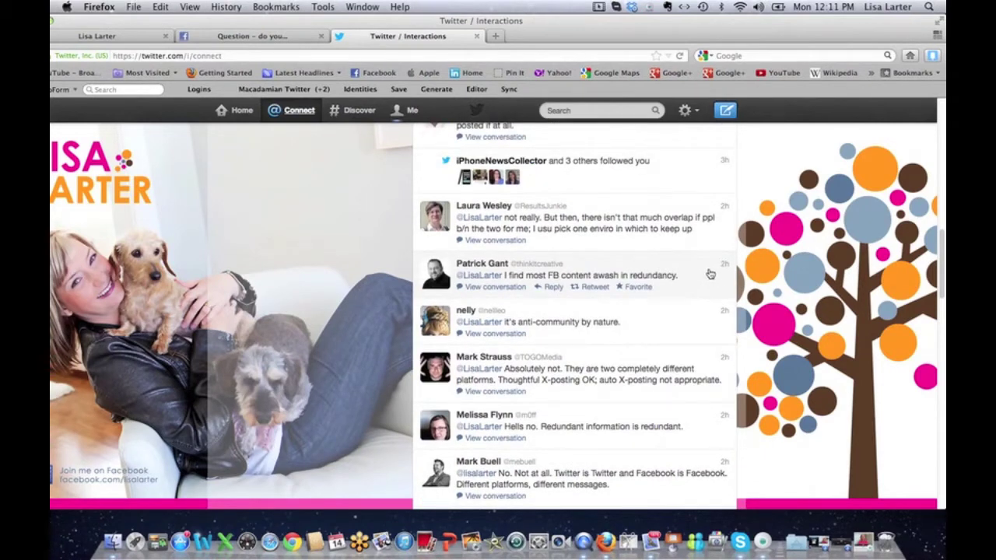
# - Expand the conversation about whether anyone clicks on links that start with Fb
pyautogui.scroll(1, 712, 241)
pyautogui.scroll(2, 712, 241)
pyautogui.scroll(5, 697, 187)
pyautogui.scroll(1, 698, 171)
pyautogui.click(713, 193)
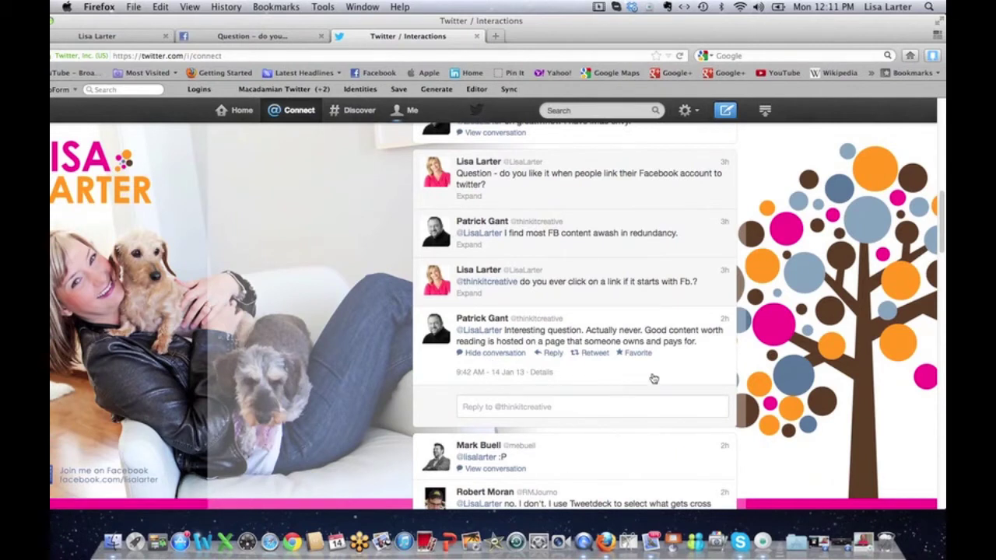
# - Read the more recent replies above the expanded conversation, up to the newest interaction
pyautogui.scroll(3, 653, 378)
pyautogui.scroll(2, 653, 378)
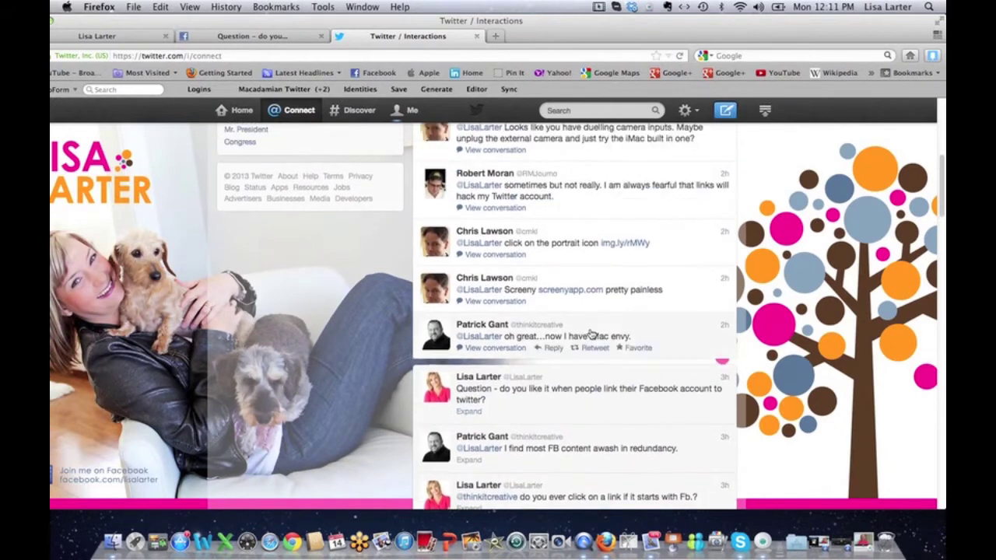
pyautogui.scroll(4, 622, 343)
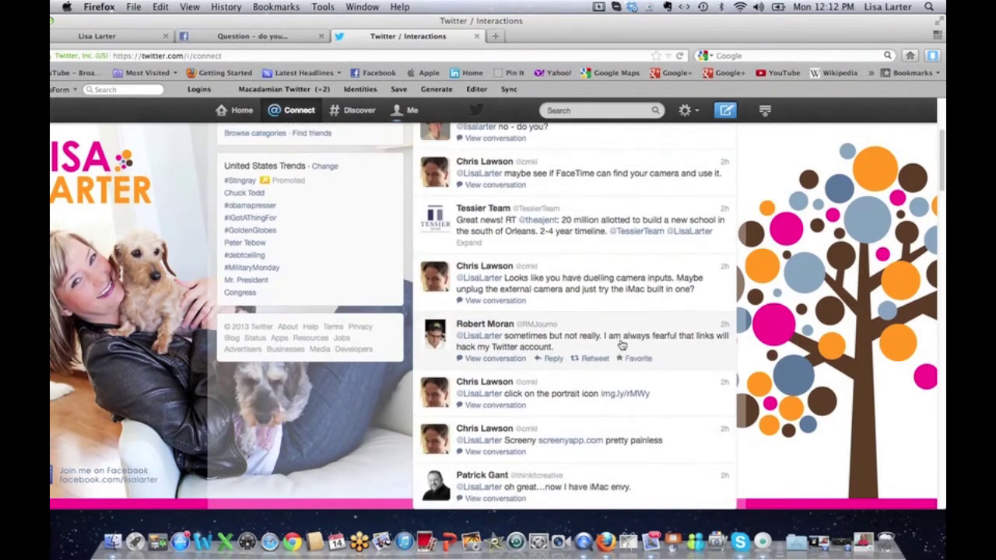
pyautogui.scroll(4, 623, 343)
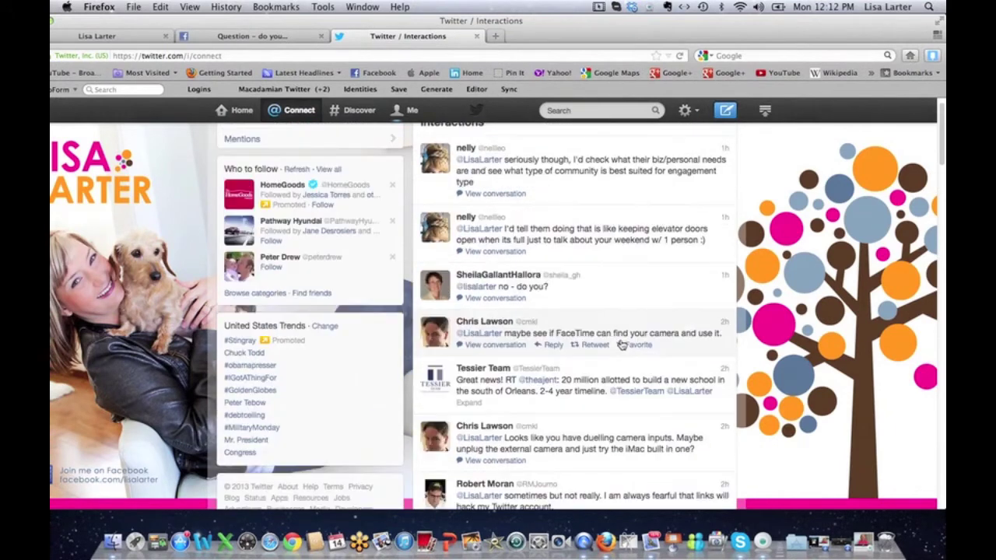
pyautogui.scroll(1, 623, 344)
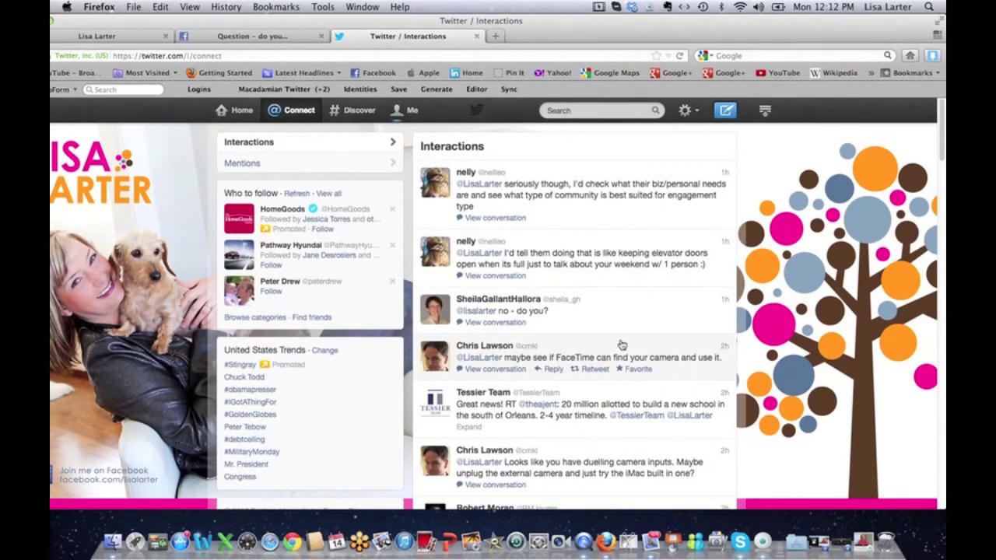
# - Switch to the Facebook question about auto-posting between Facebook and Twitter and review all its comments
pyautogui.click(259, 39)
pyautogui.scroll(2, 163, 204)
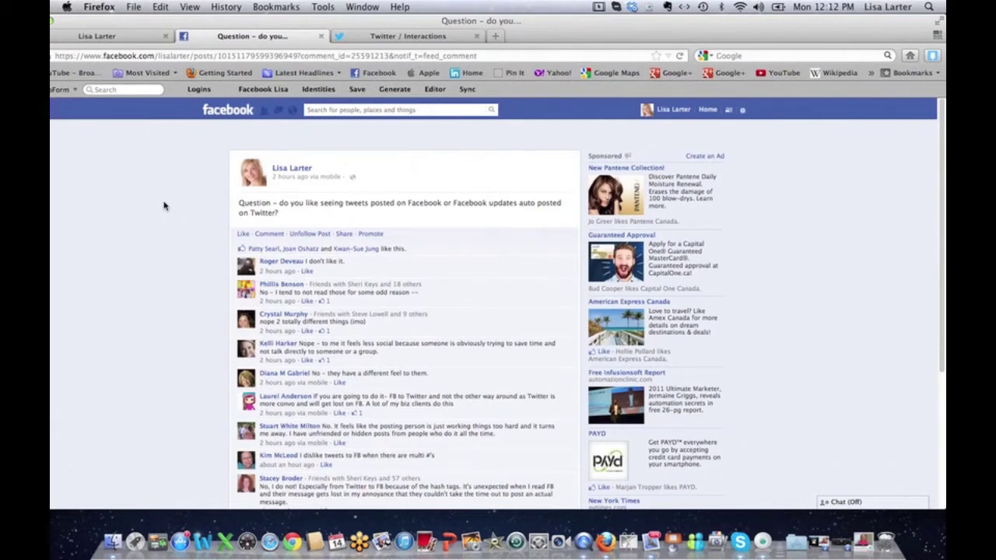
pyautogui.scroll(-3, 163, 205)
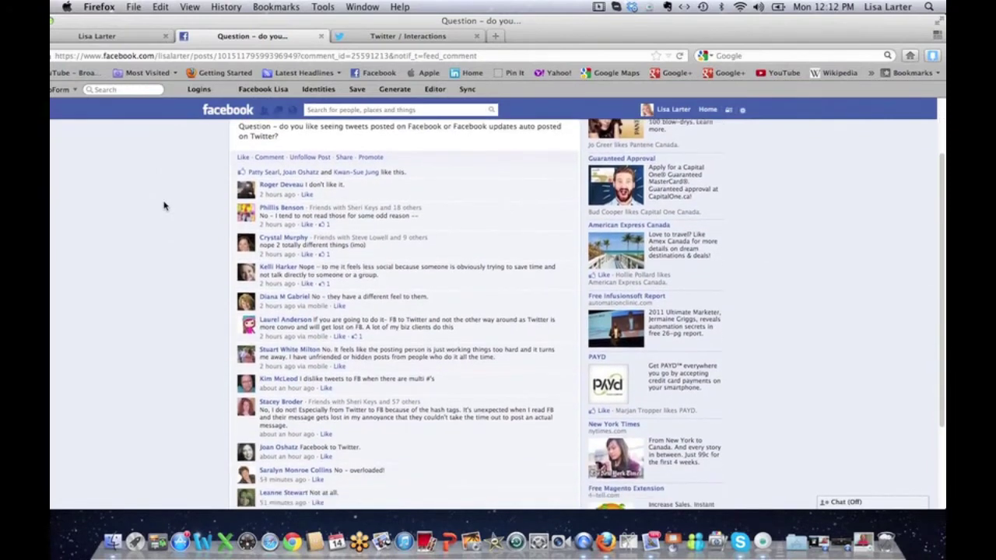
pyautogui.scroll(-3, 164, 206)
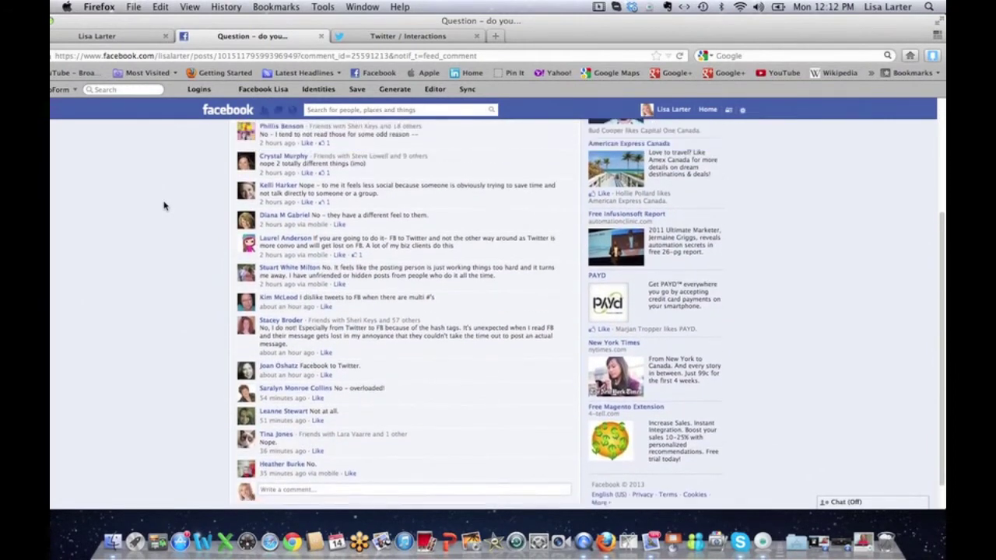
pyautogui.scroll(6, 163, 205)
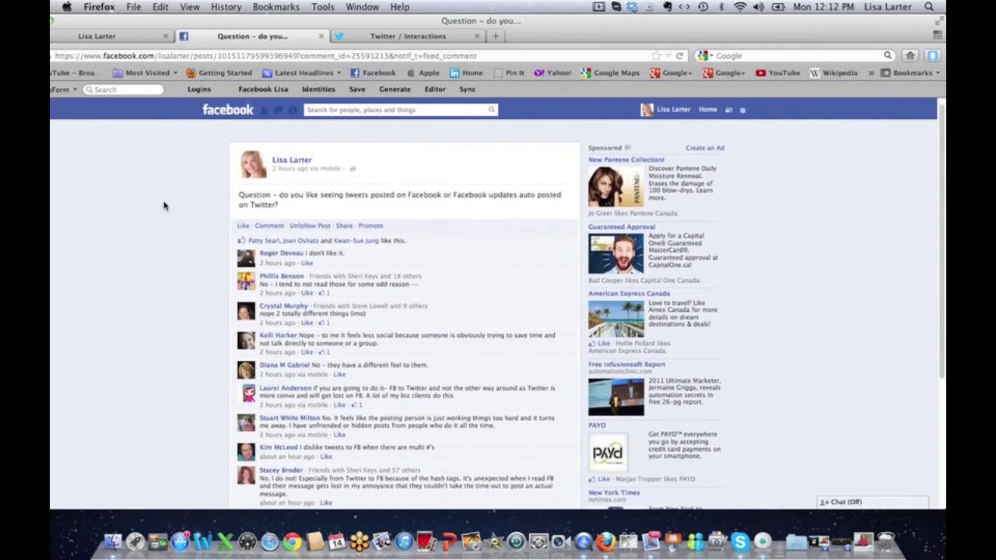
# - Read further down the comments on the Facebook question about auto-posting between Facebook and Twitter
pyautogui.scroll(-2, 163, 206)
pyautogui.scroll(-2, 164, 205)
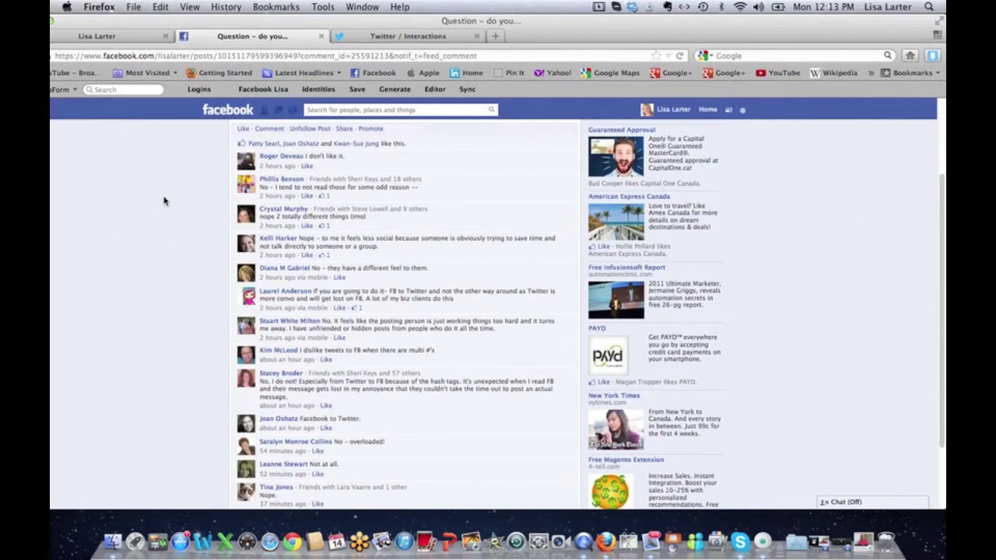
# - Switch to Twitter and open the account settings list of apps that can access the account
pyautogui.click(470, 37)
pyautogui.click(695, 114)
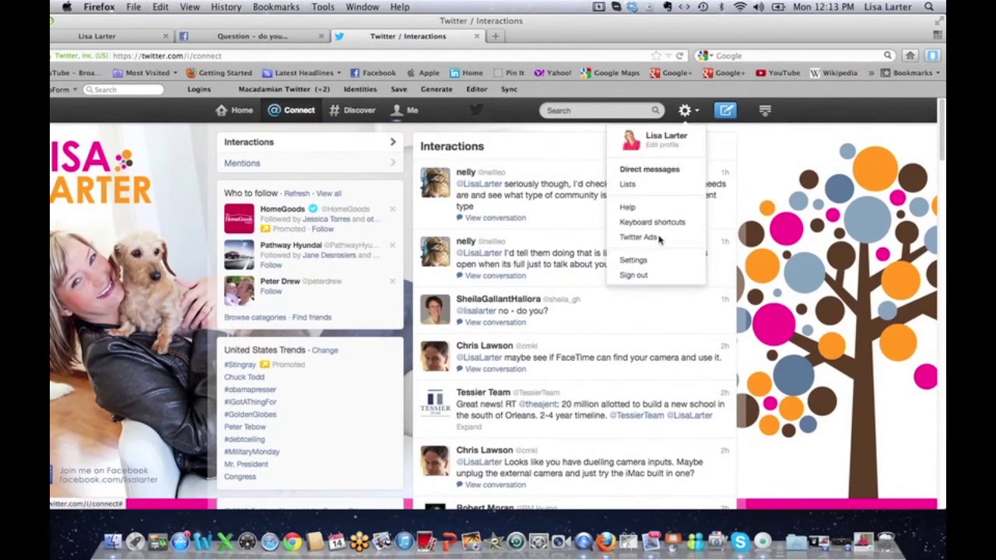
pyautogui.click(654, 262)
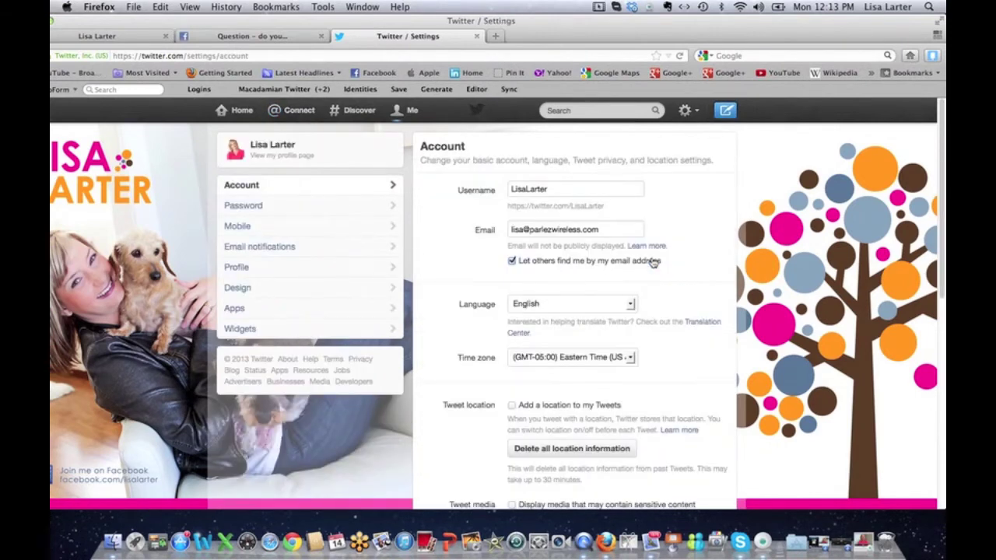
pyautogui.click(282, 311)
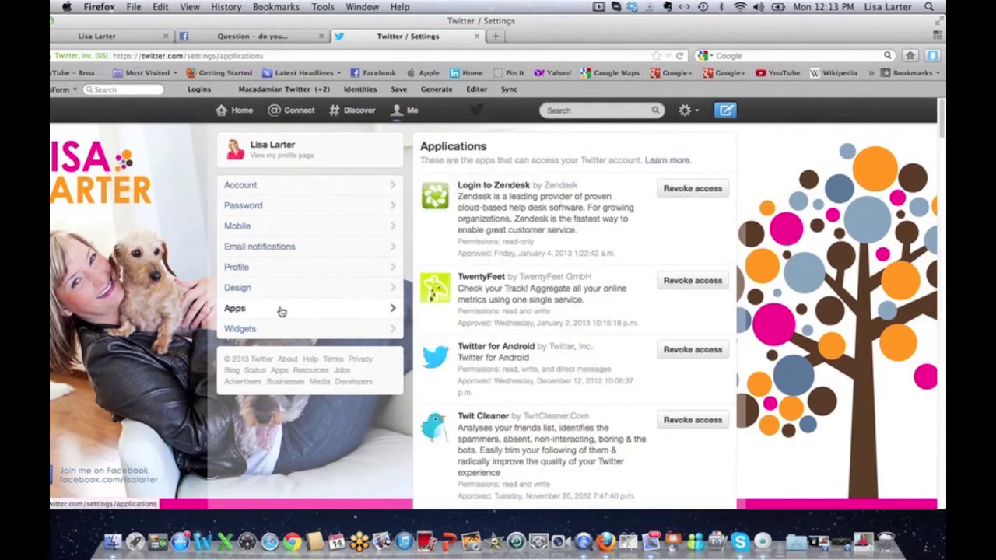
# - Find the Facebook to Twitter app among the authorized applications and revoke its access to the Twitter account
pyautogui.scroll(-1, 653, 302)
pyautogui.scroll(-5, 652, 302)
pyautogui.scroll(3, 652, 302)
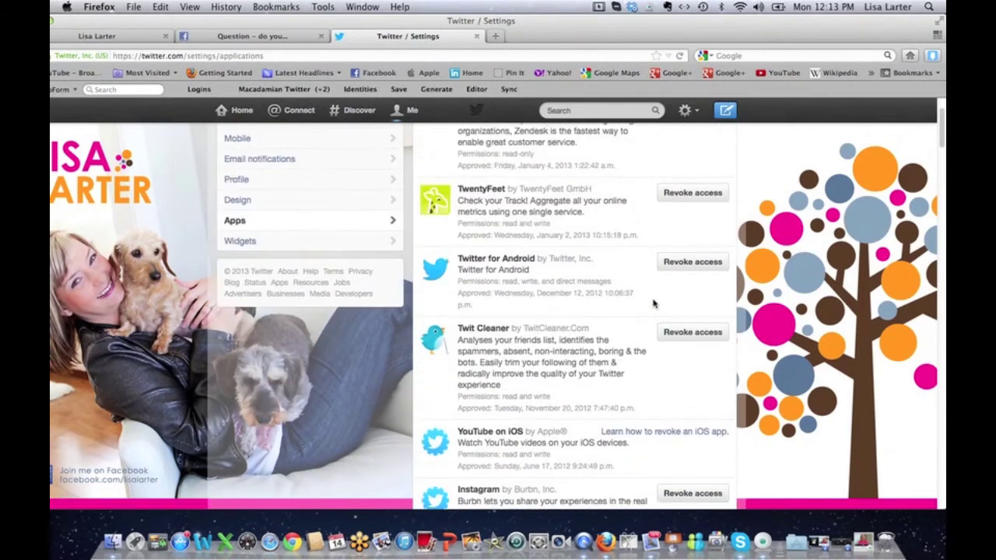
pyautogui.scroll(-6, 653, 304)
pyautogui.scroll(-20, 654, 304)
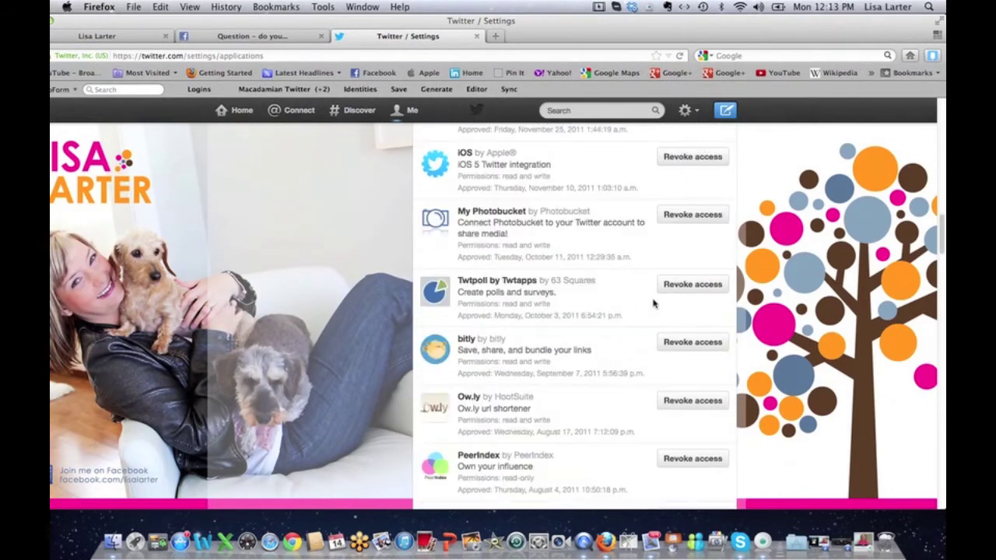
pyautogui.scroll(-20, 654, 304)
pyautogui.scroll(-10, 654, 304)
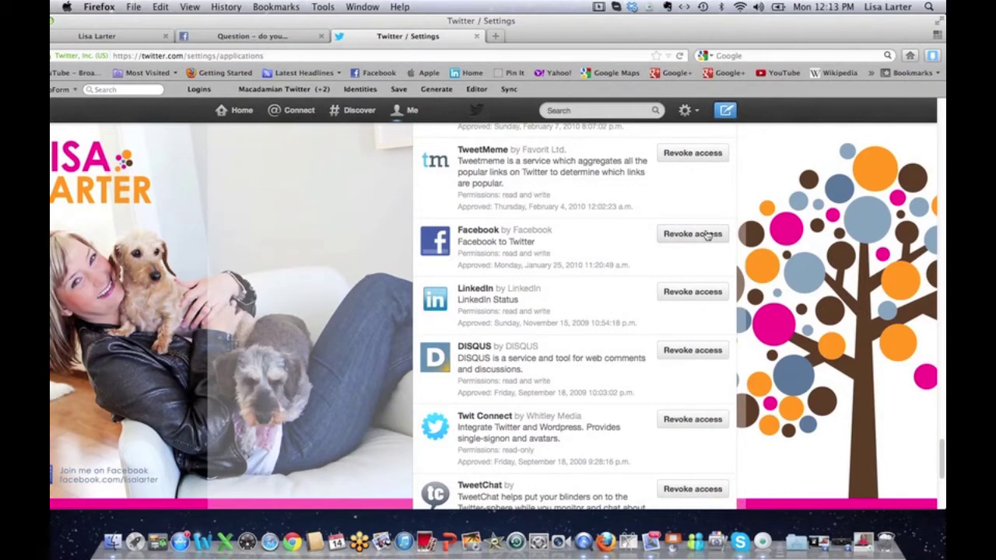
pyautogui.click(707, 235)
pyautogui.scroll(15, 706, 235)
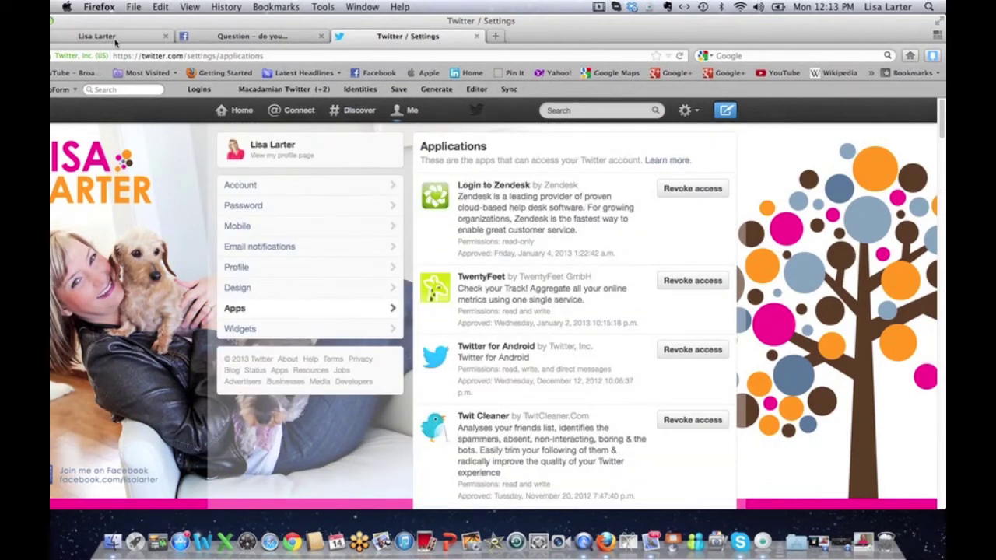
# - Return to the Facebook Page and load facebook.com/twitter in its place
pyautogui.click(109, 40)
pyautogui.click(243, 56)
pyautogui.write('facebook.com/')
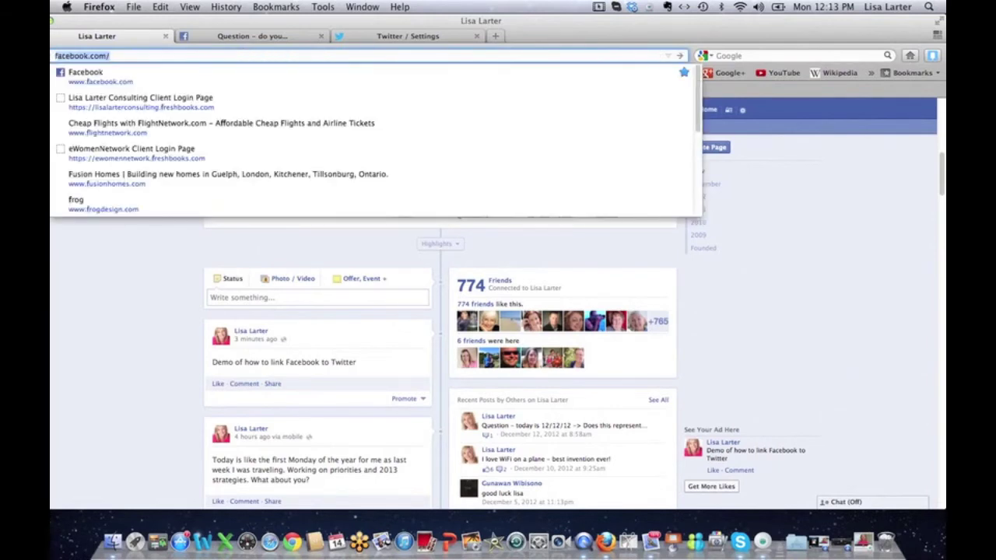
pyautogui.press('Return')
pyautogui.press('Down')
pyautogui.write('twitter')
pyautogui.press('Escape')
pyautogui.press('Return')
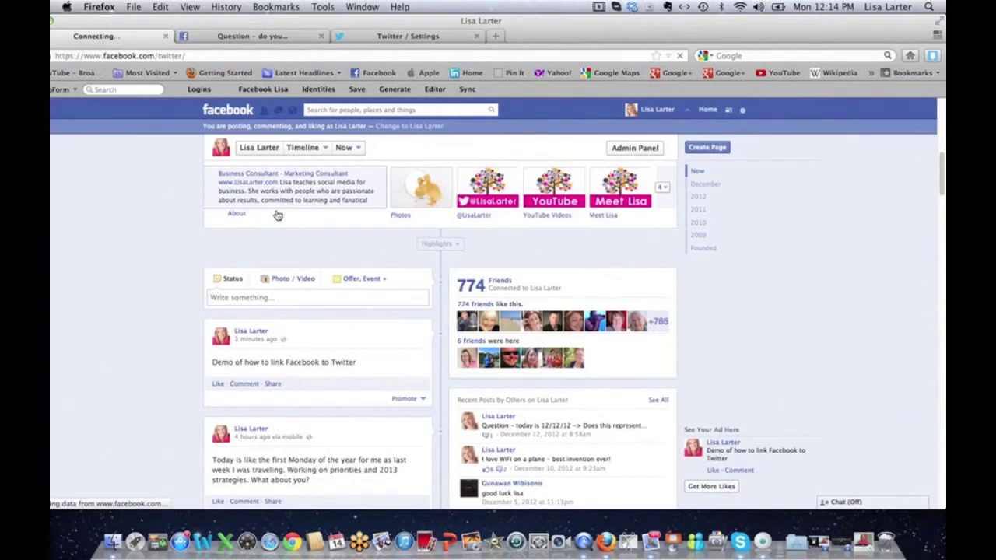
# - Unlink the Page listed just above Parlez Wireless from Twitter and check its entry in the list
pyautogui.scroll(-15, 721, 279)
pyautogui.scroll(-20, 722, 279)
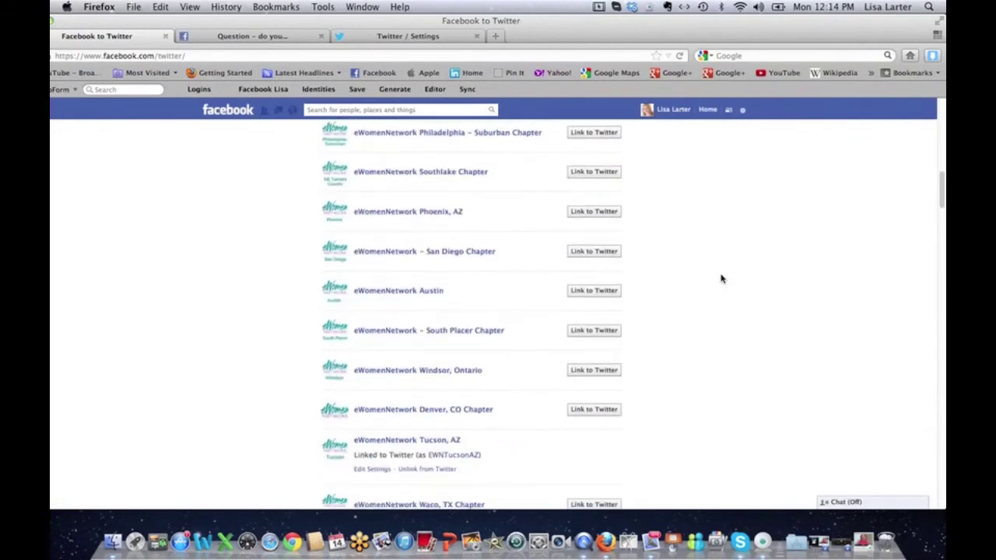
pyautogui.scroll(-20, 722, 278)
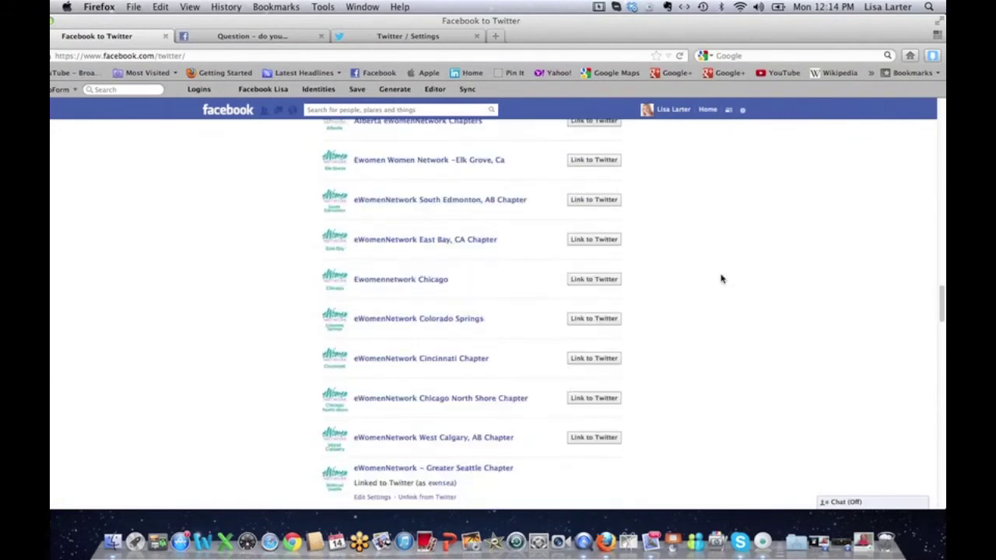
pyautogui.scroll(-20, 721, 278)
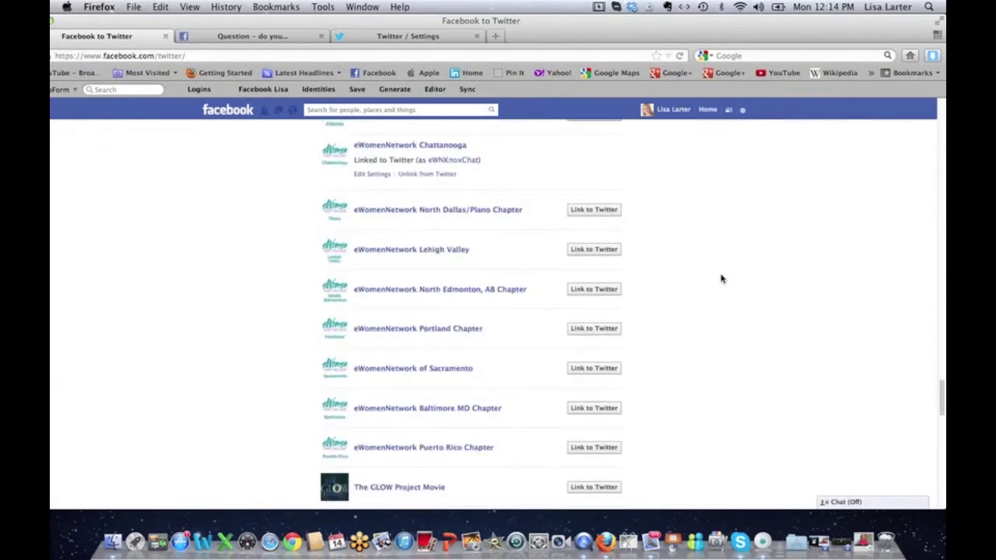
pyautogui.scroll(-6, 721, 279)
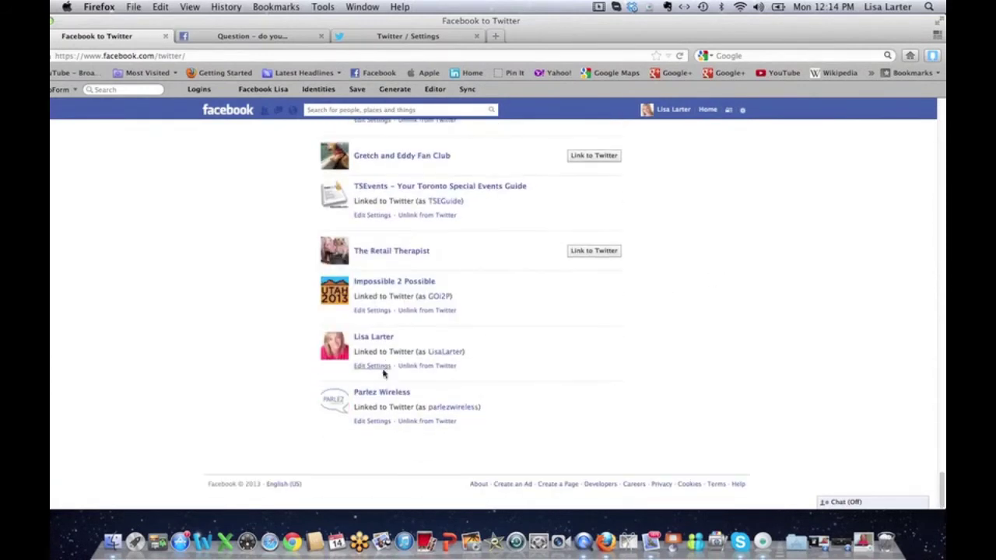
pyautogui.click(428, 367)
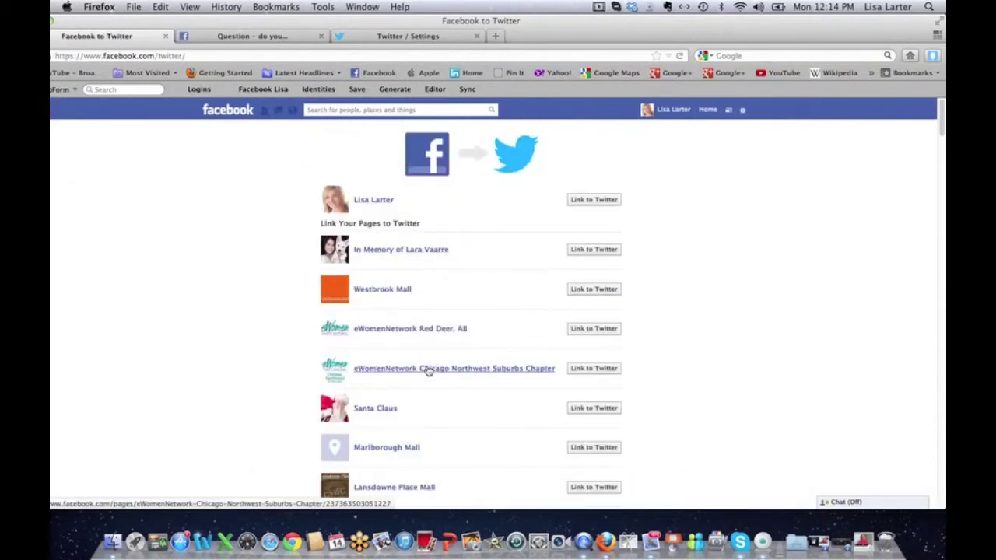
pyautogui.scroll(-20, 710, 346)
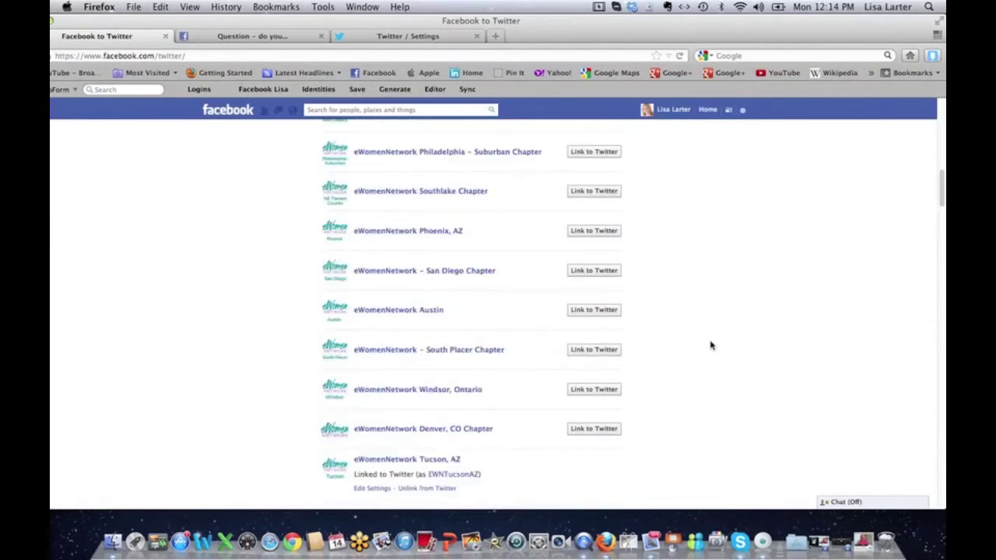
pyautogui.scroll(-15, 710, 346)
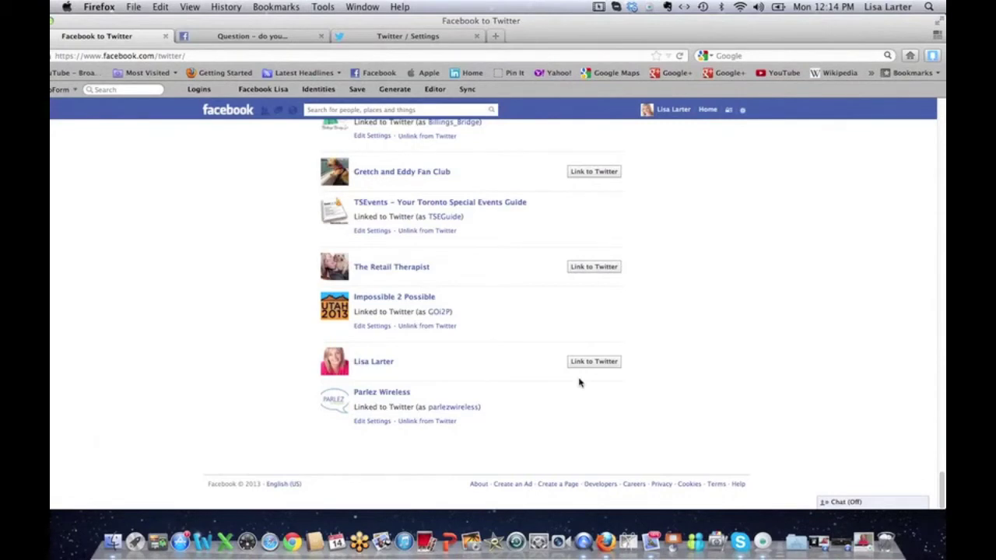
# - Go to the Facebook home news feed and reopen the interactions on Twitter
pyautogui.click(710, 114)
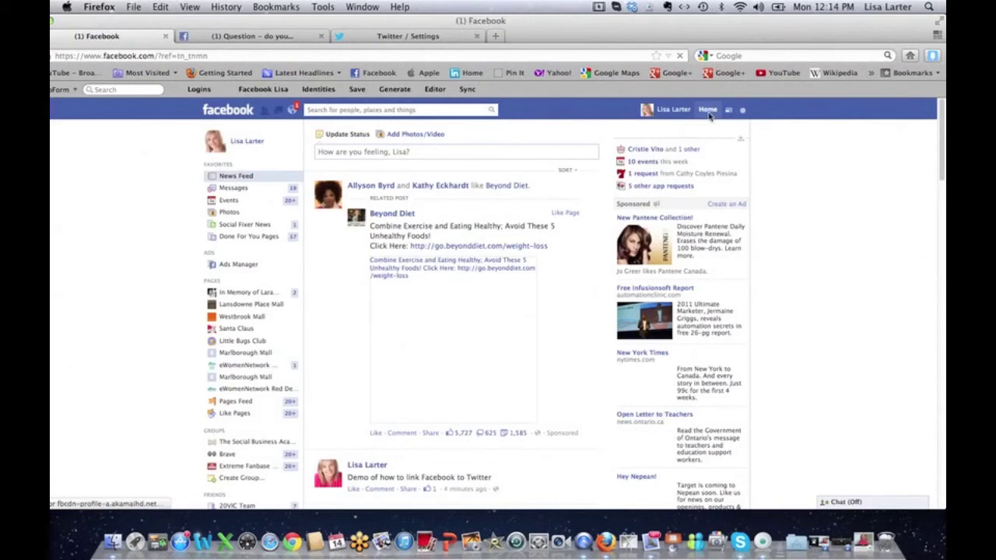
pyautogui.click(446, 40)
pyautogui.click(297, 113)
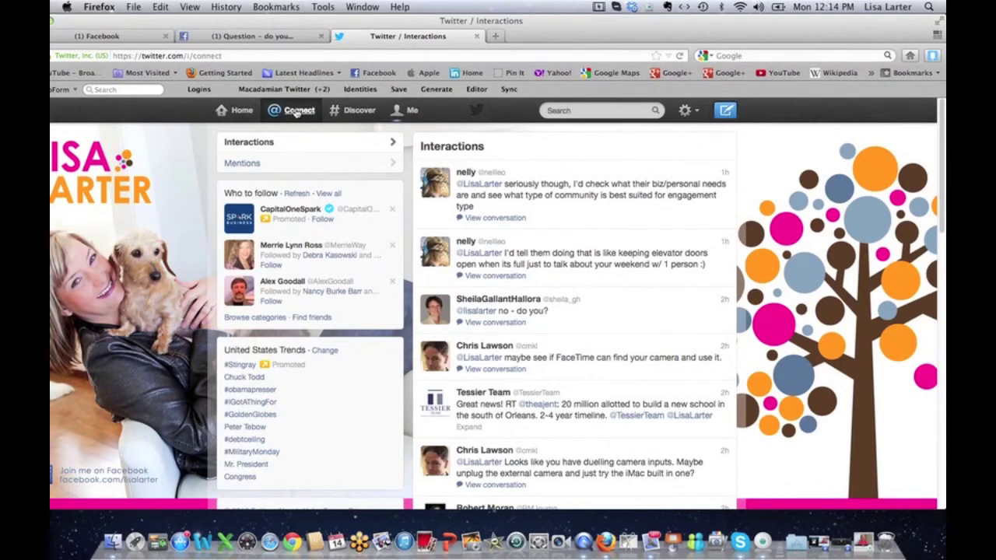